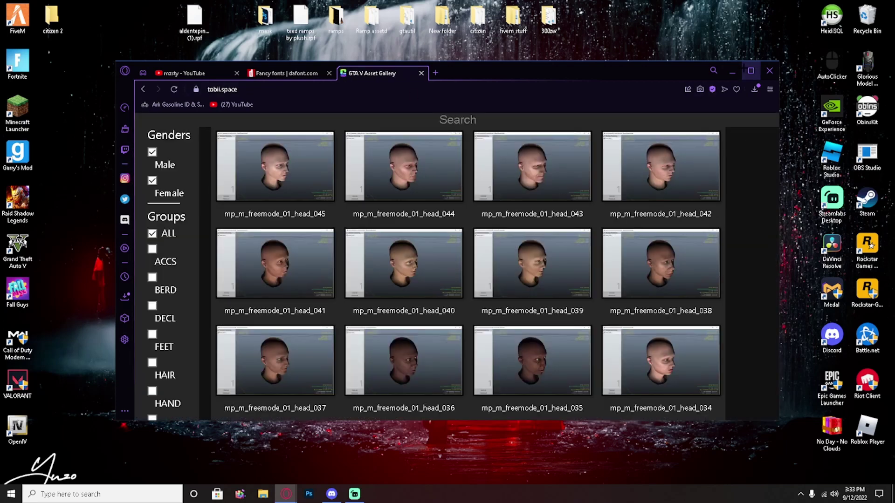
# Step: Filter the gallery to male lower-body assets by unchecking Female and ALL and checking LOWR
pyautogui.click(71, 117)
pyautogui.click(57, 146)
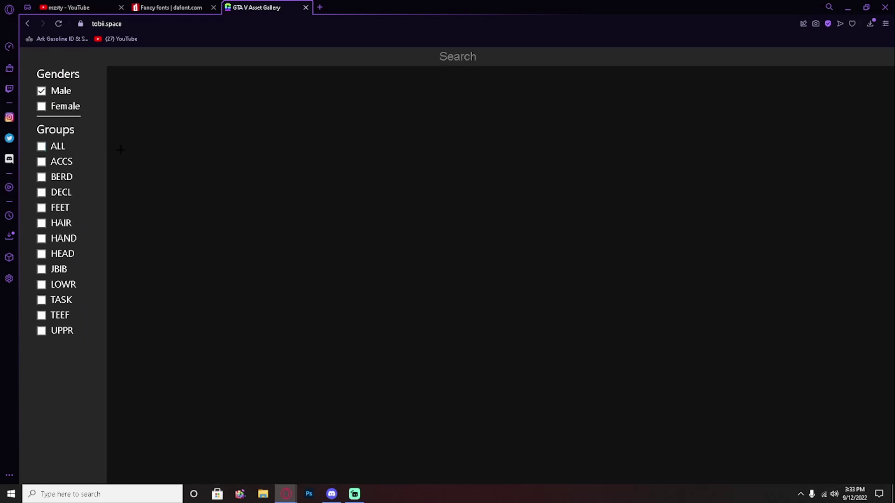
pyautogui.click(53, 287)
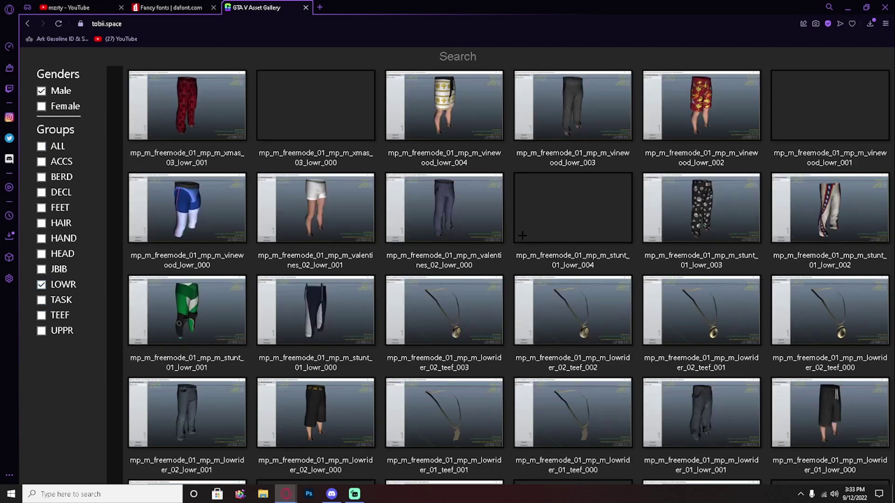
# Step: Browse the LOWR grid and preview mp_m_freemode_01_male_heist_lowr_008 pants enlarged
pyautogui.scroll(-20, 511, 239)
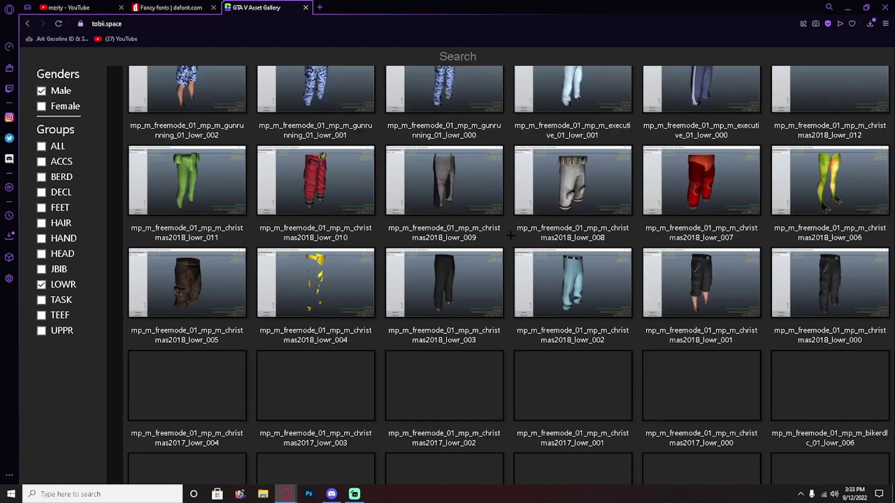
pyautogui.scroll(-20, 512, 239)
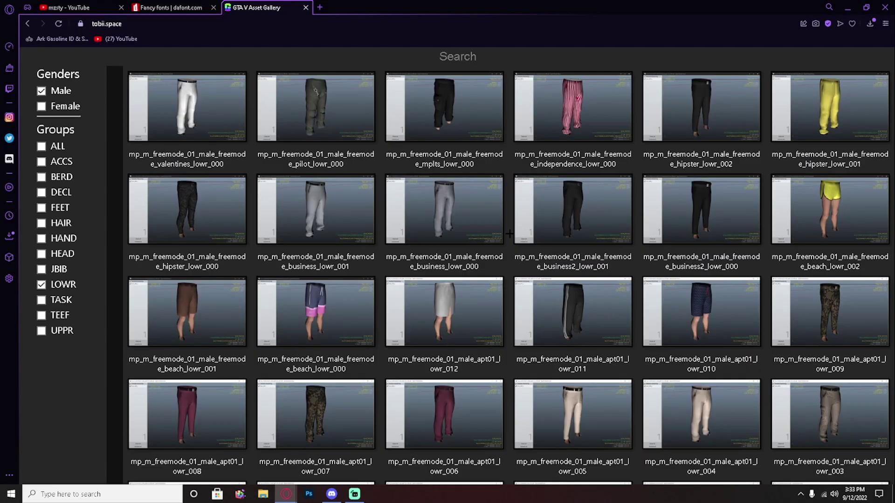
pyautogui.scroll(-1, 513, 240)
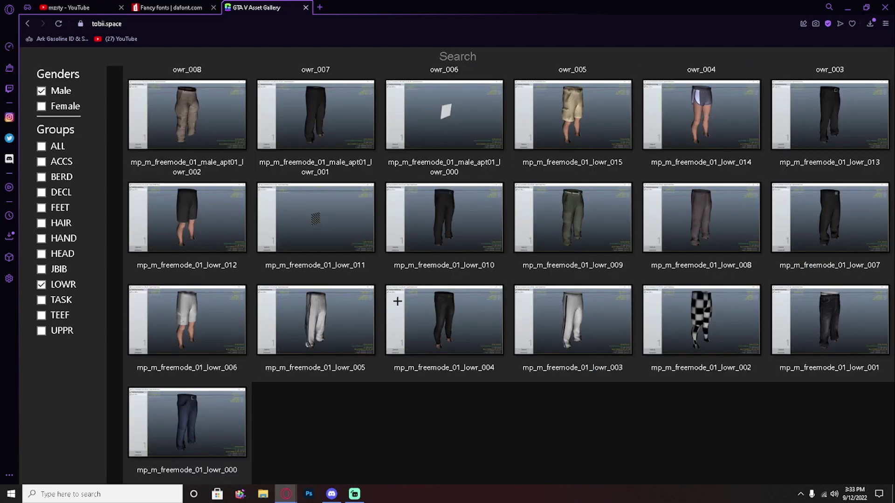
pyautogui.scroll(3, 397, 301)
pyautogui.scroll(5, 792, 289)
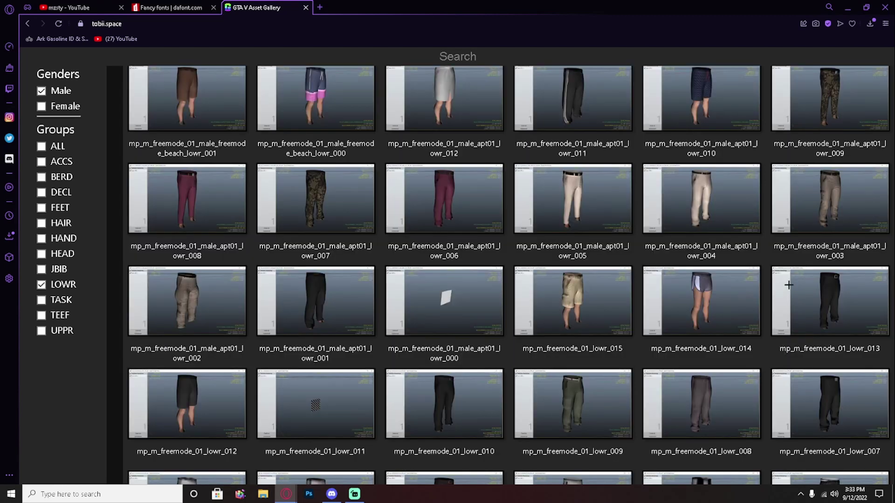
pyautogui.scroll(4, 560, 244)
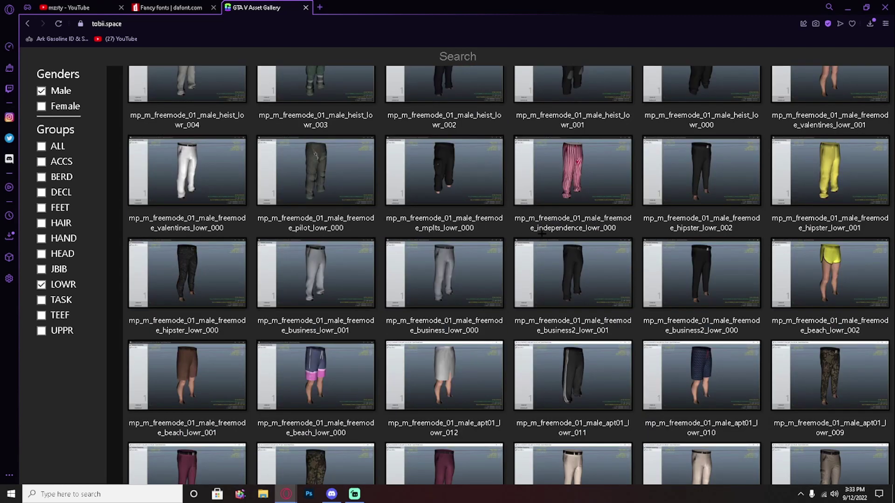
pyautogui.scroll(2, 493, 233)
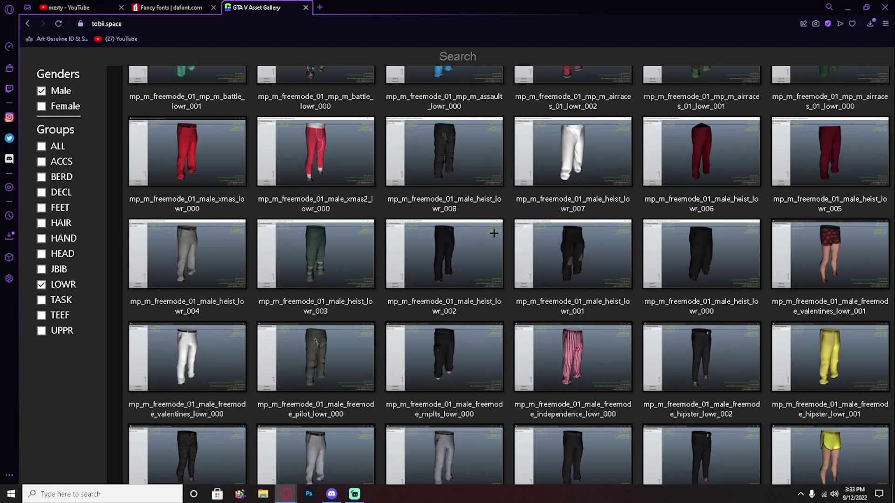
pyautogui.scroll(1, 507, 231)
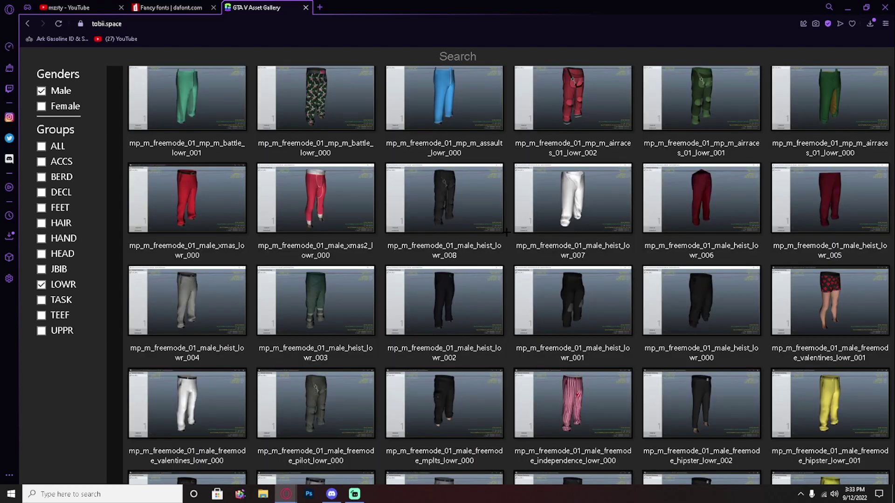
pyautogui.click(428, 218)
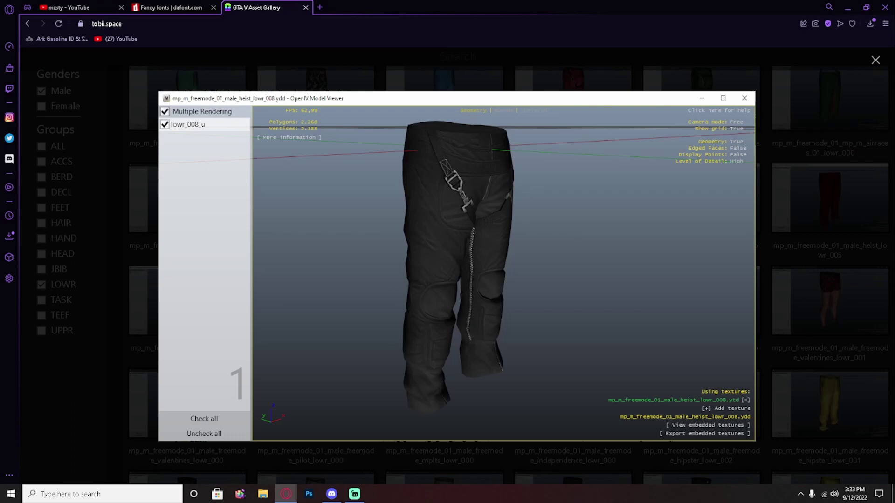
# Step: Close the enlarged preview and scroll up to the christmas2018 pants
pyautogui.click(837, 233)
pyautogui.scroll(3, 837, 233)
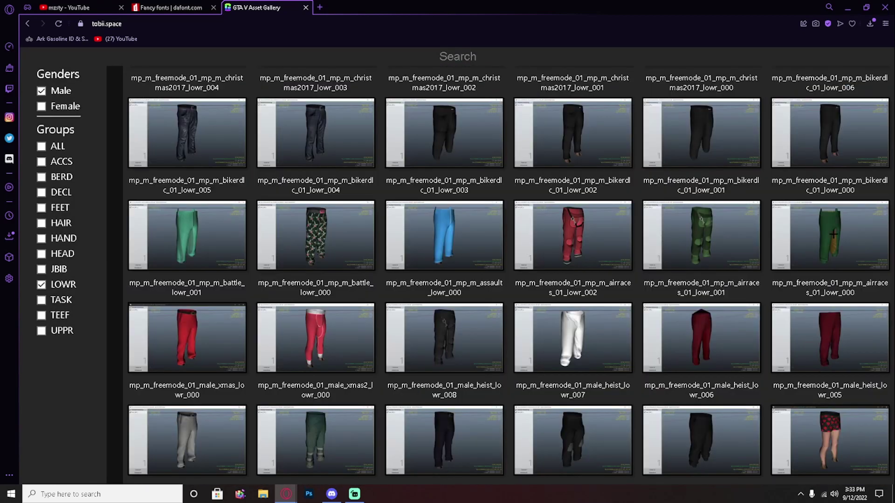
pyautogui.scroll(5, 833, 233)
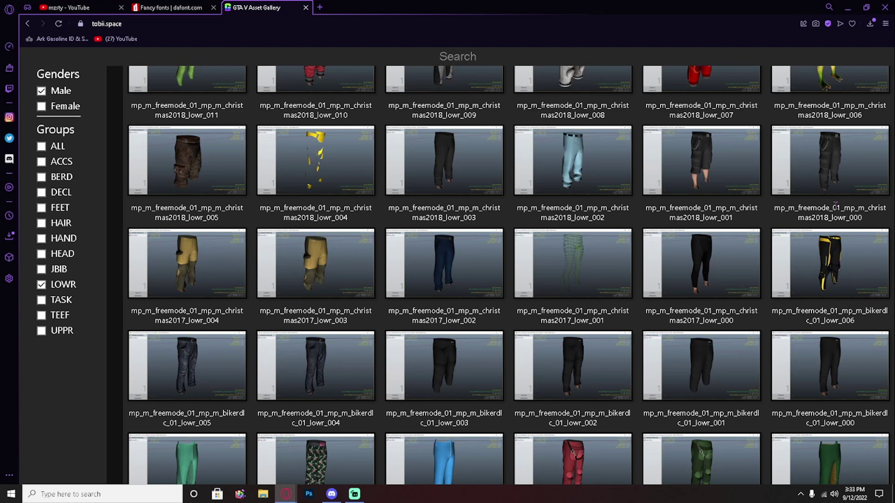
pyautogui.scroll(1, 829, 181)
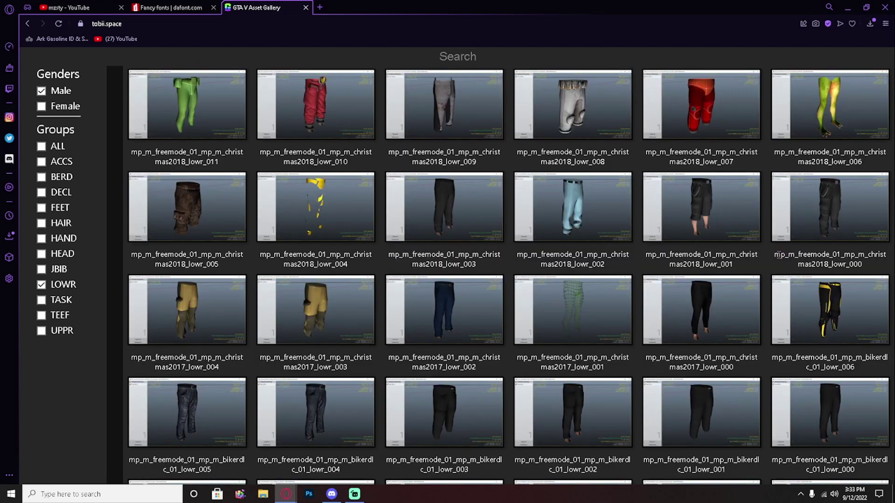
# Step: Select the mp_m_freemode_01_mp_m_christmas2018 prefix in the lowr_000 caption, then minimize the browser
pyautogui.moveTo(777, 255); pyautogui.dragTo(839, 263)
pyautogui.click(830, 255)
pyautogui.moveTo(828, 264); pyautogui.dragTo(767, 253)
pyautogui.hotkey('ctrl', 'c')
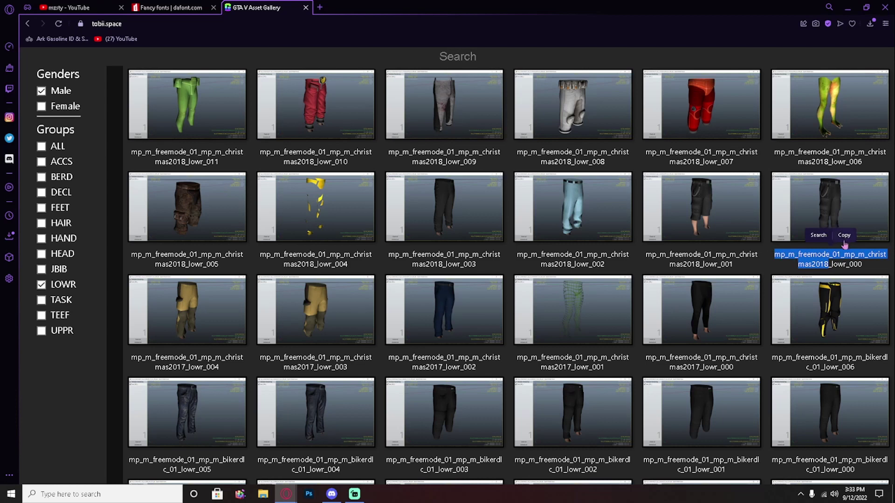
pyautogui.click(847, 7)
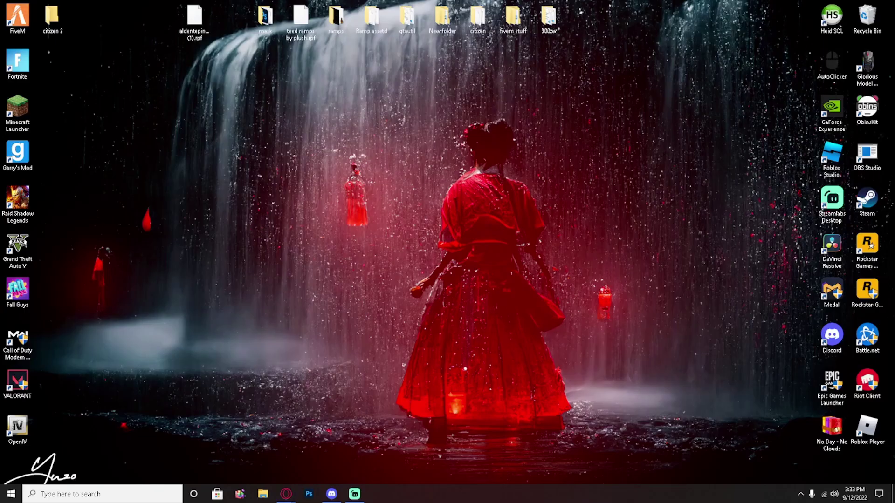
# Step: Launch OpenIV, open Grand Theft Auto V for Windows and enable Edit mode
pyautogui.doubleClick(24, 429)
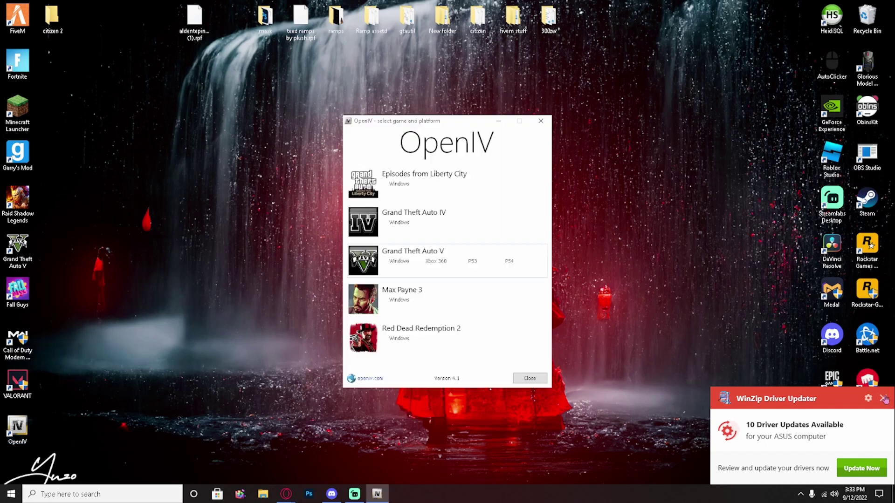
pyautogui.click(884, 399)
pyautogui.click(395, 261)
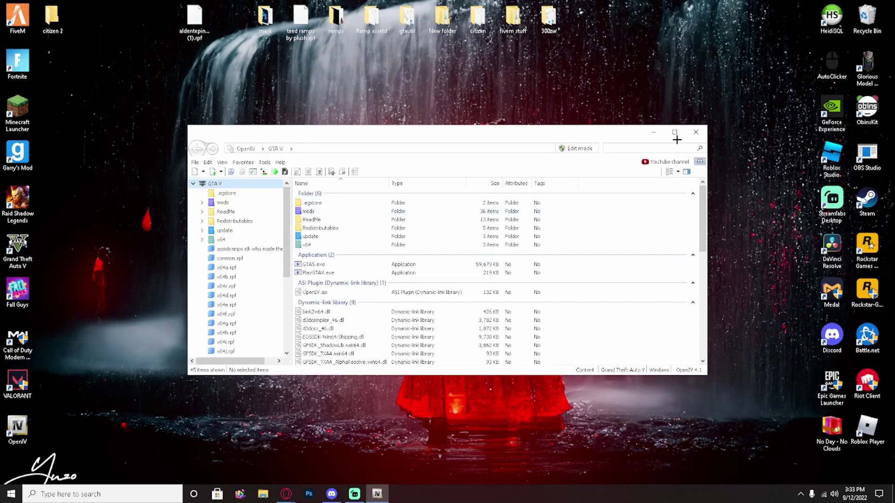
pyautogui.click(568, 148)
pyautogui.click(473, 277)
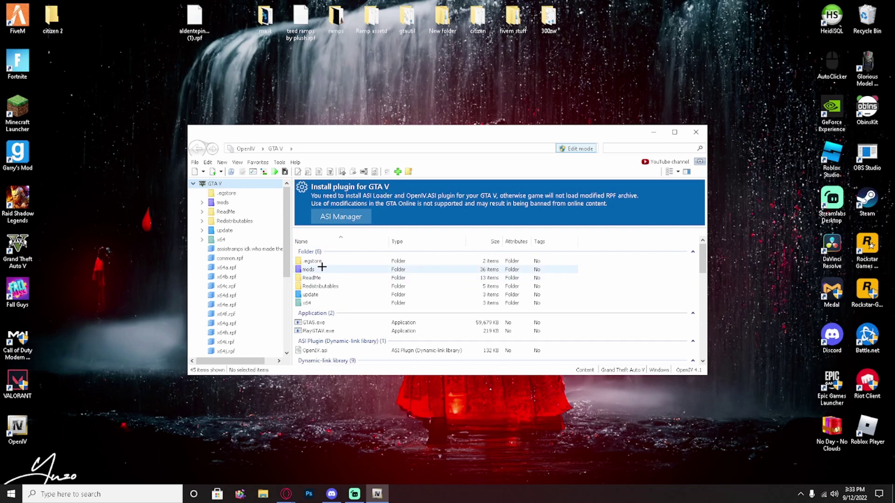
# Step: Search all archives for the pasted mp_m_freemode_01_mp_m_christmas2018 name
pyautogui.click(633, 147)
pyautogui.hotkey('ctrl', 'v')
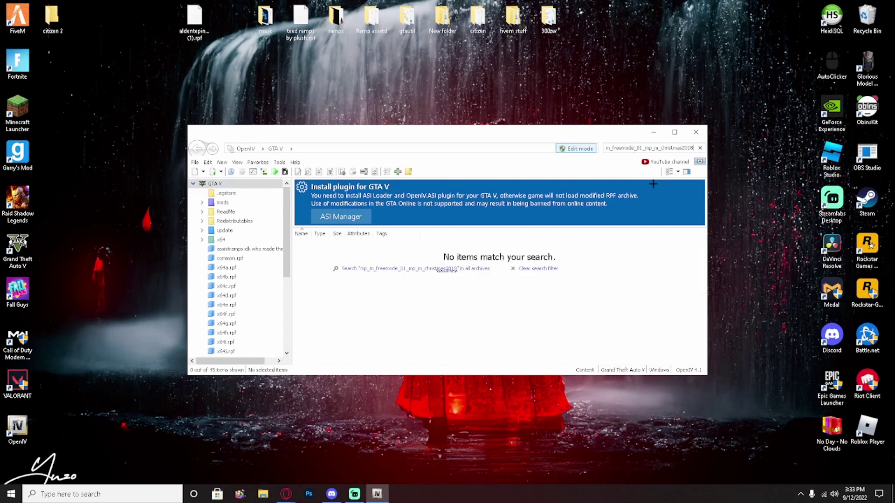
pyautogui.click(383, 272)
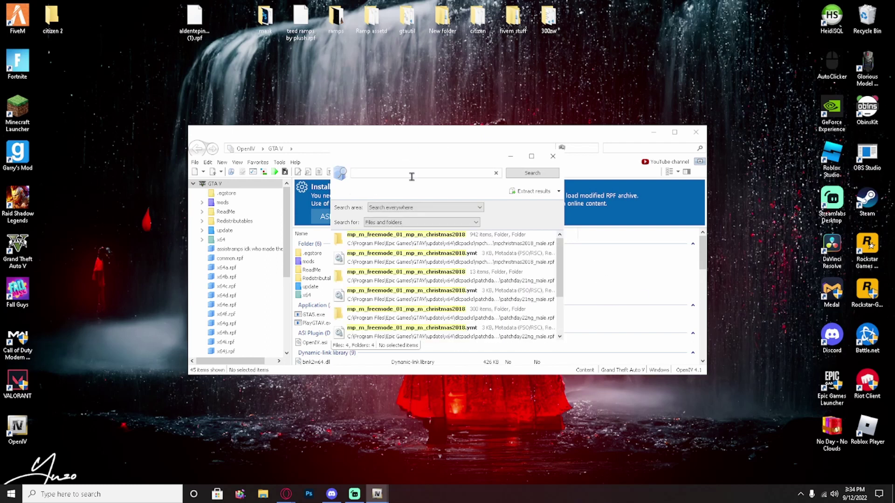
pyautogui.doubleClick(430, 243)
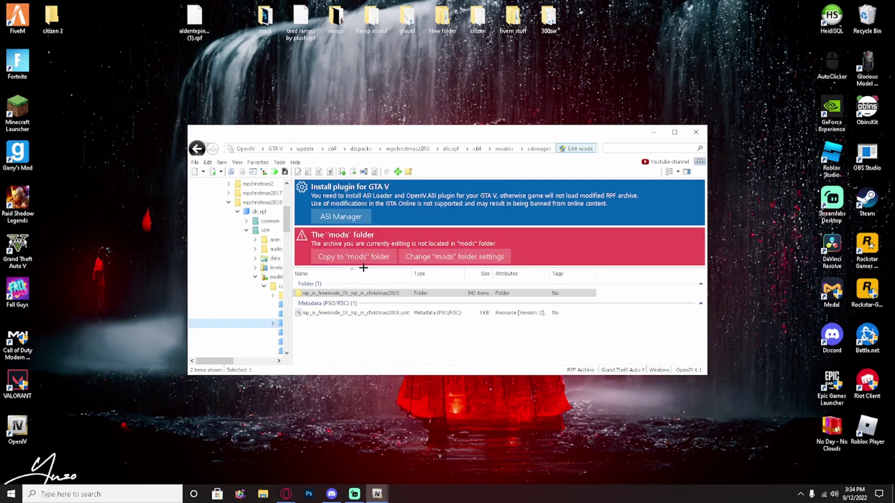
pyautogui.click(362, 294)
pyautogui.doubleClick(362, 294)
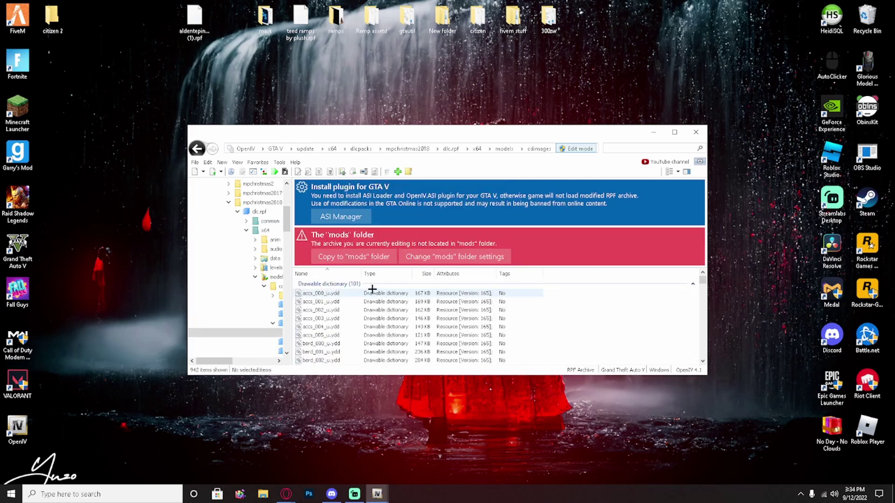
pyautogui.moveTo(287, 494)
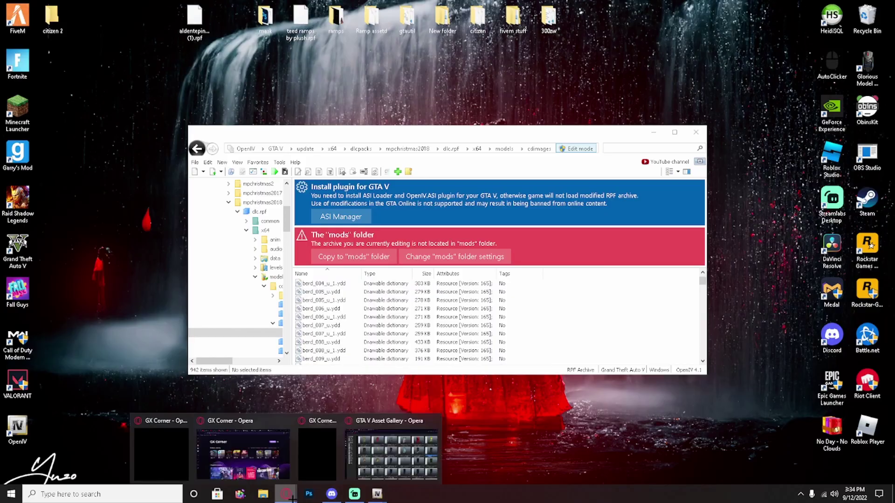
pyautogui.click(391, 443)
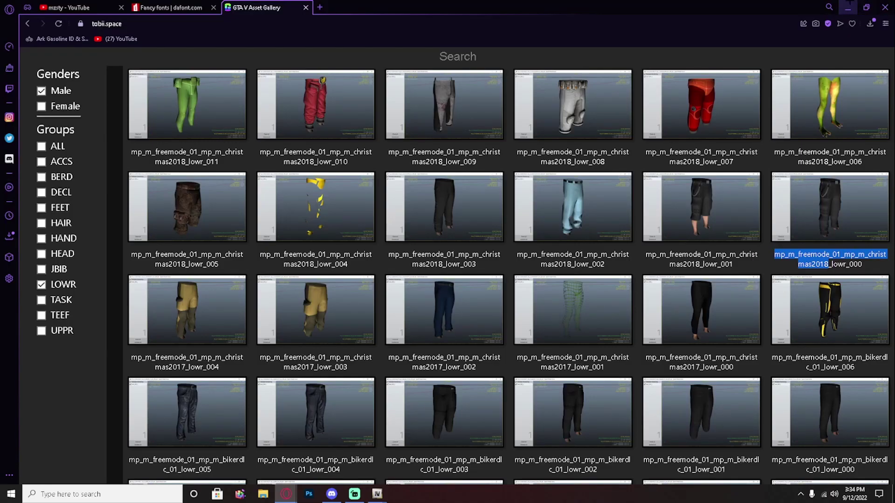
pyautogui.click(848, 7)
pyautogui.scroll(-15, 322, 320)
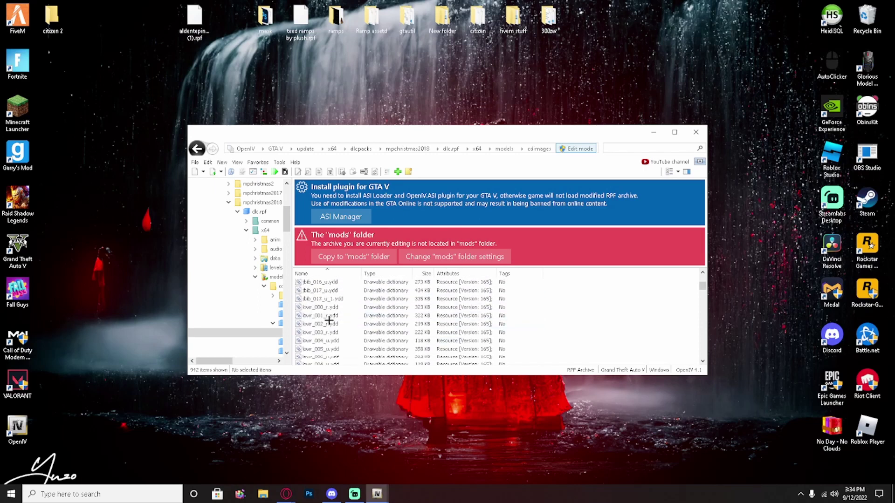
pyautogui.scroll(5, 339, 317)
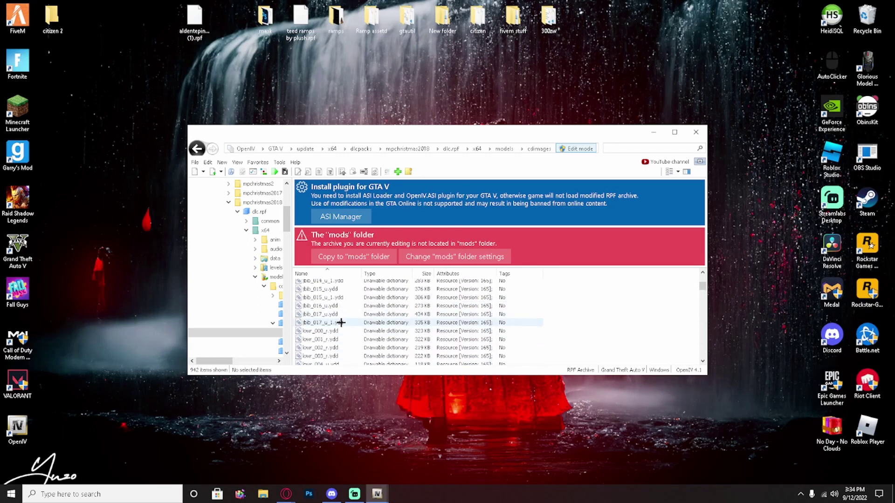
pyautogui.scroll(-5, 341, 322)
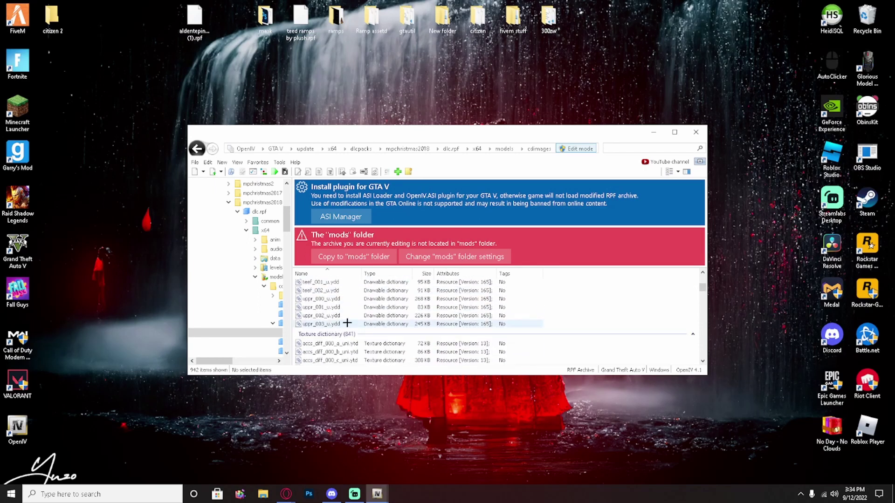
pyautogui.scroll(2, 348, 323)
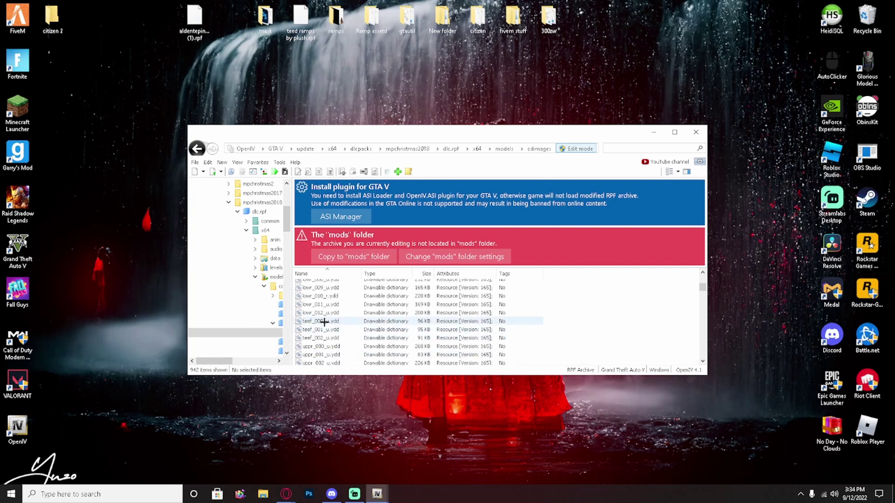
pyautogui.scroll(5, 329, 322)
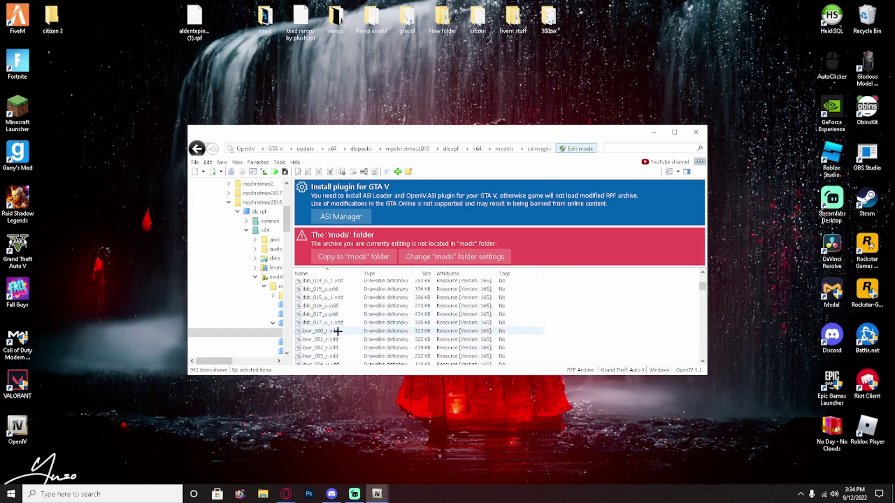
# Step: Create a new desktop folder named 'pants'
pyautogui.rightClick(256, 56)
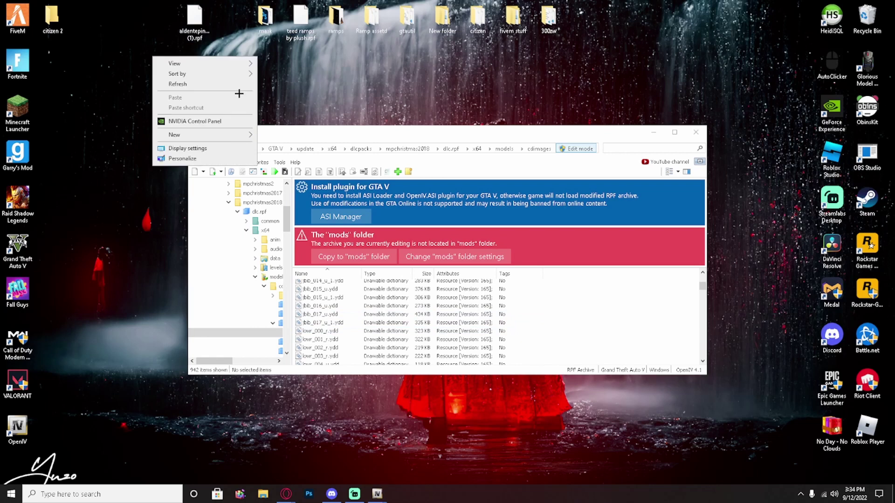
pyautogui.moveTo(205, 134)
pyautogui.click(268, 135)
pyautogui.write('pants')
pyautogui.press('Return')
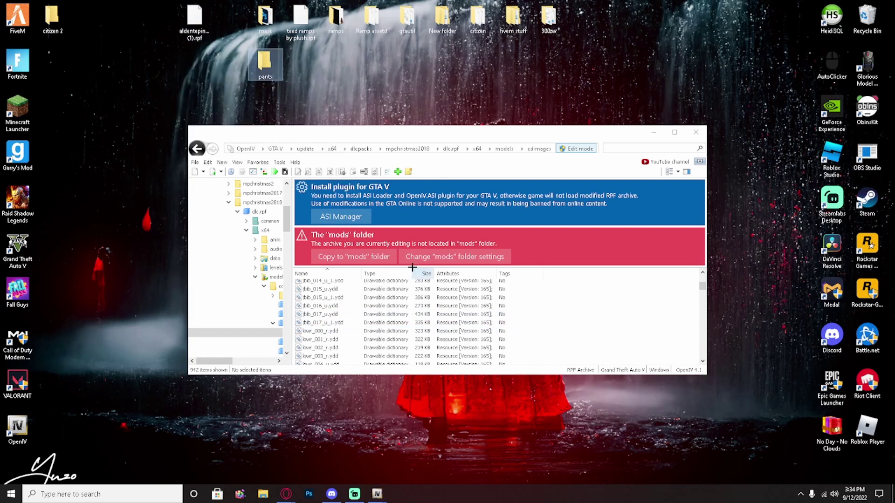
# Step: Copy lowr_000_r.ydd from OpenIV into the pants folder
pyautogui.moveTo(332, 331); pyautogui.dragTo(318, 329)
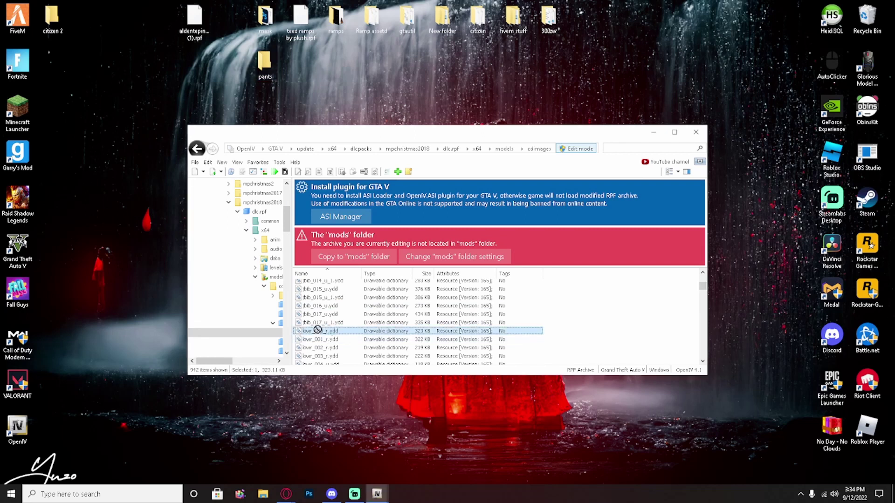
pyautogui.moveTo(216, 141); pyautogui.dragTo(265, 63)
pyautogui.scroll(-5, 370, 319)
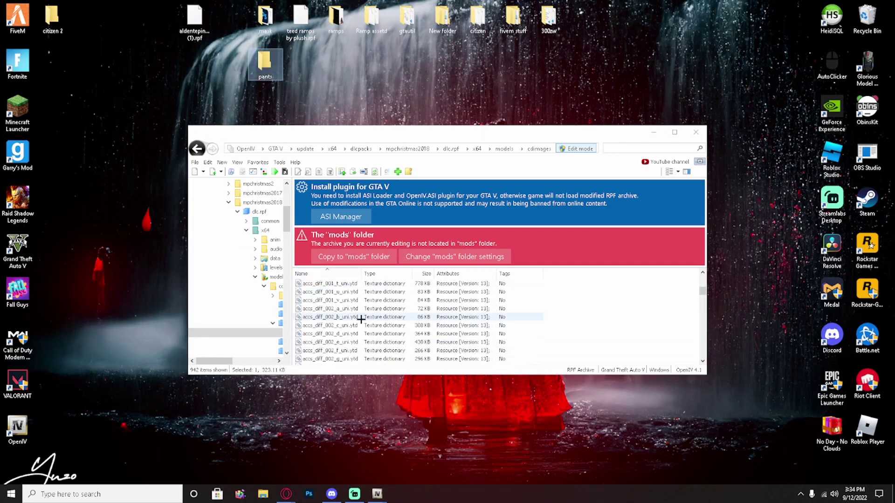
pyautogui.scroll(-10, 370, 317)
# Step: Copy lowr_diff_000_a_whi.ytd into the pants folder as well
pyautogui.moveTo(704, 302); pyautogui.dragTo(699, 341)
pyautogui.scroll(10, 345, 311)
pyautogui.scroll(5, 346, 310)
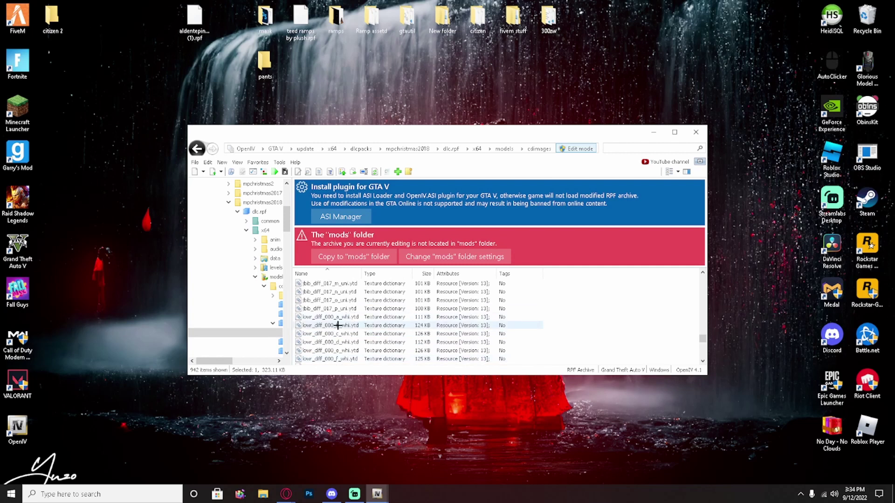
pyautogui.moveTo(362, 318); pyautogui.dragTo(344, 319)
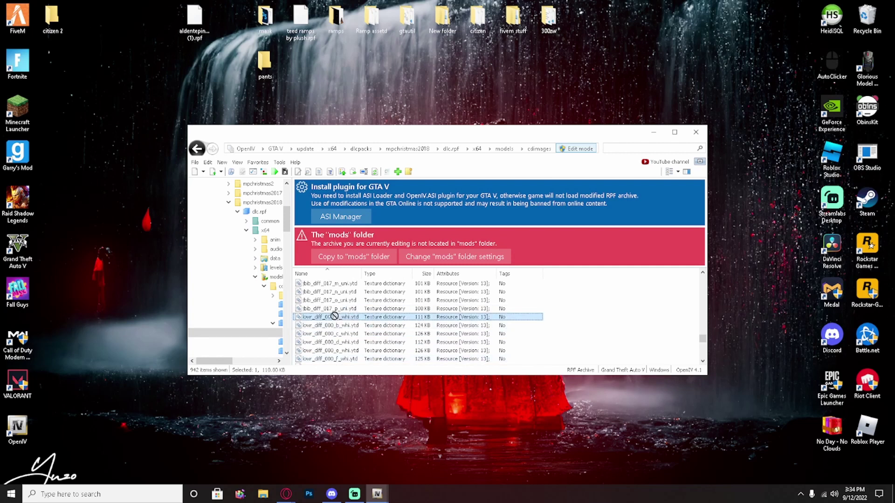
pyautogui.moveTo(285, 100); pyautogui.dragTo(264, 63)
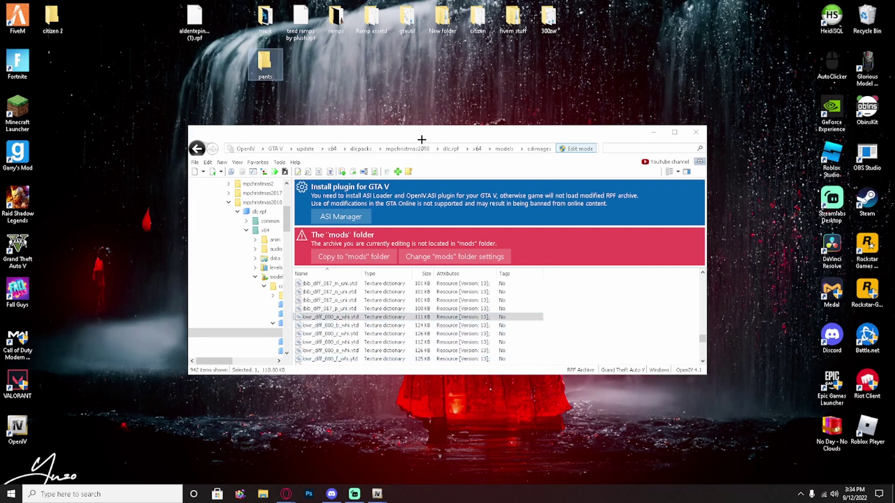
pyautogui.scroll(5, 250, 190)
# Step: Open mods > pants and view the lowr_diff_000_a_whi.ytd texture
pyautogui.click(219, 204)
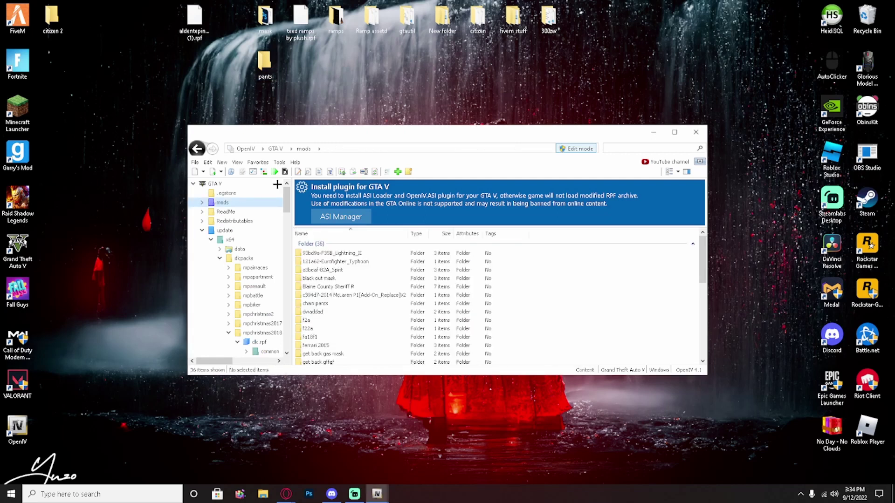
pyautogui.scroll(-5, 362, 303)
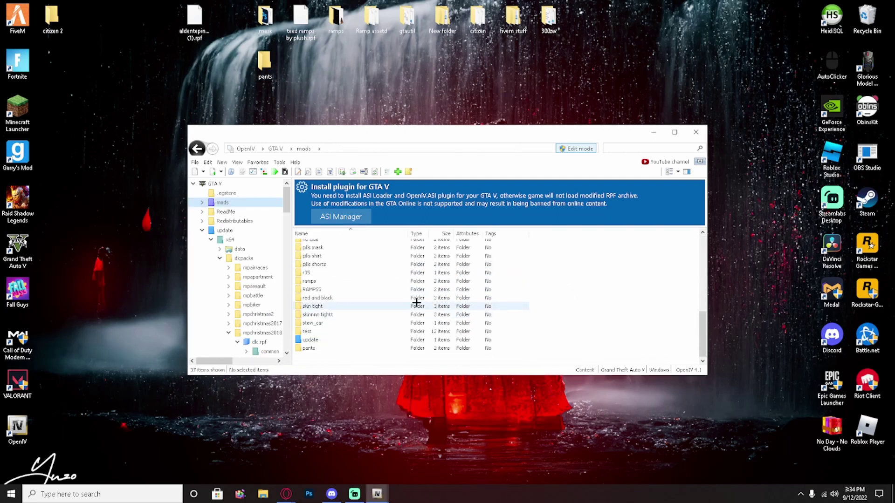
pyautogui.doubleClick(334, 347)
pyautogui.doubleClick(356, 272)
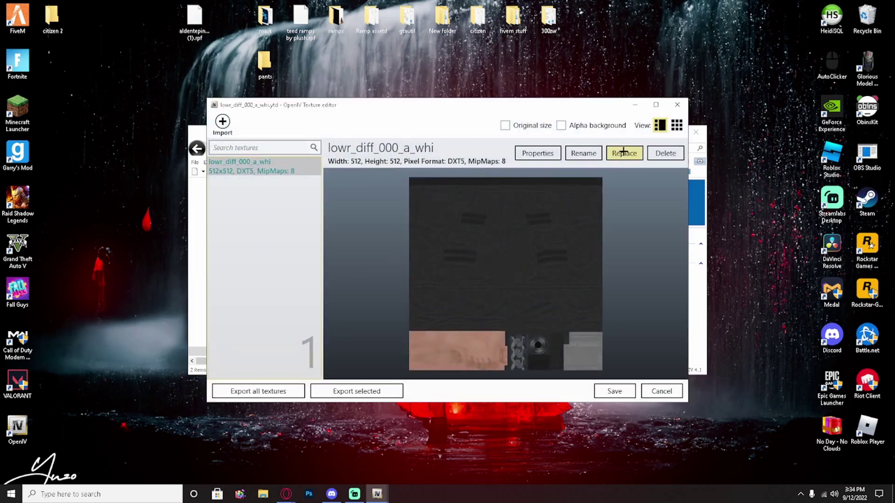
# Step: Export the texture as a PNG image to Downloads, then save and close the editor
pyautogui.click(371, 391)
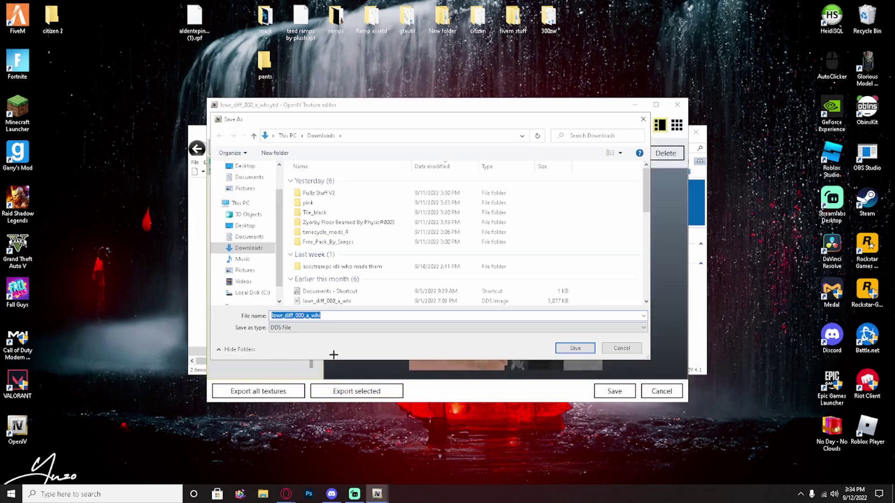
pyautogui.click(399, 328)
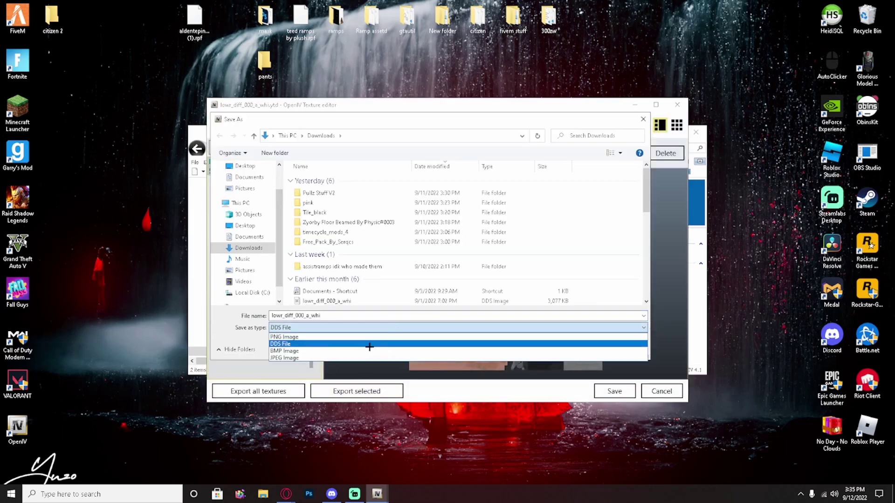
pyautogui.click(285, 337)
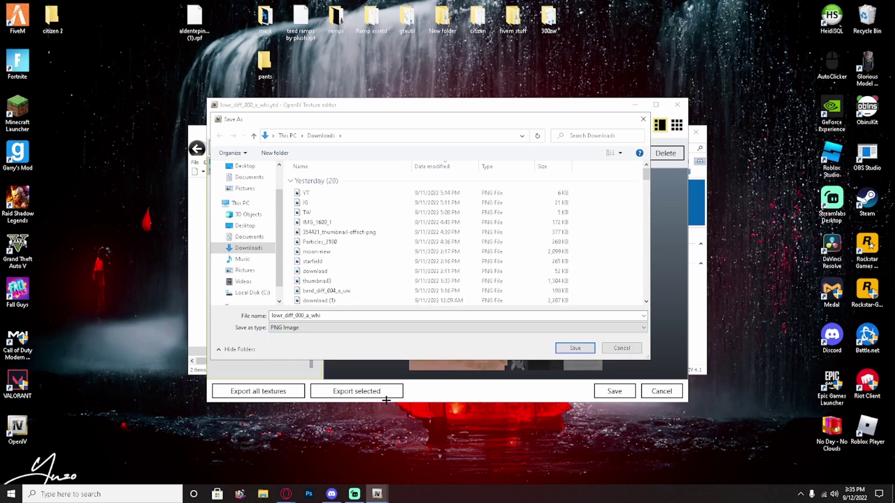
pyautogui.click(564, 349)
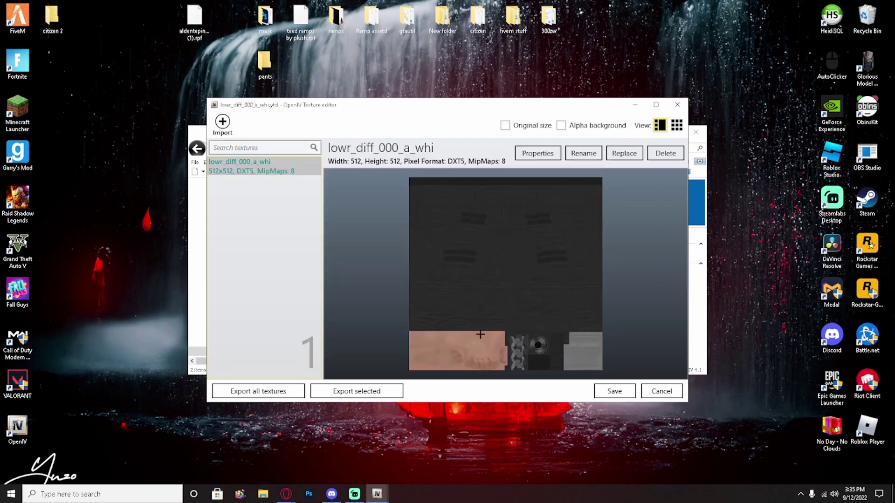
pyautogui.click(613, 389)
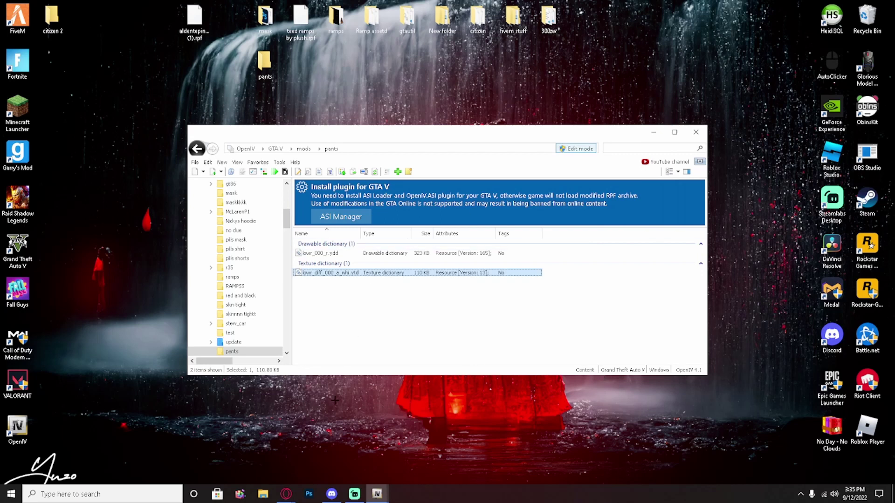
# Step: In Photoshop, open lowr_diff_000_a_whi.png from this computer
pyautogui.click(306, 493)
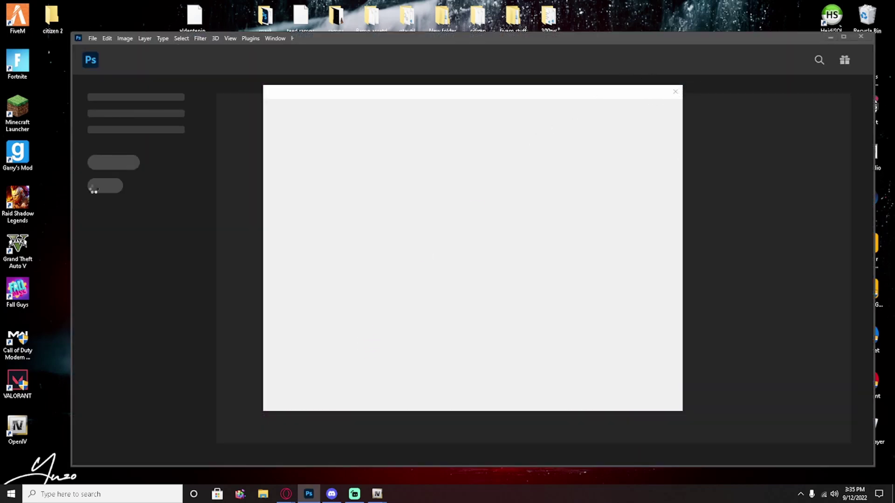
pyautogui.click(675, 92)
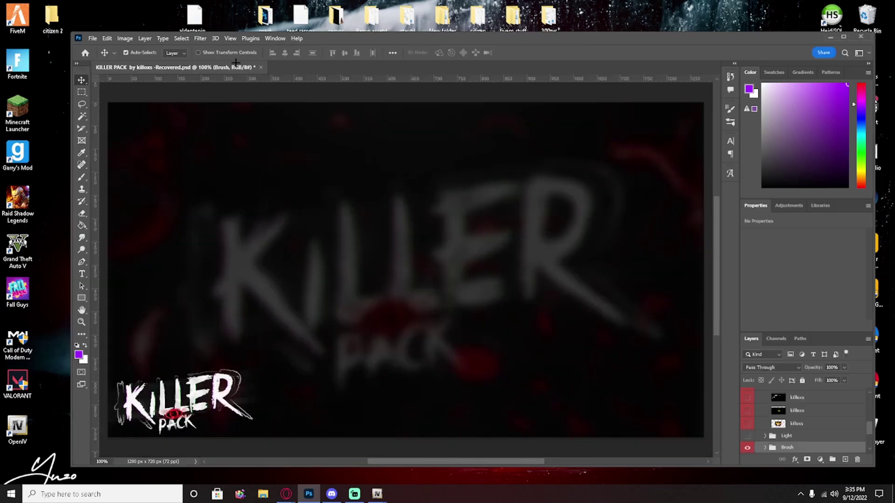
pyautogui.click(93, 38)
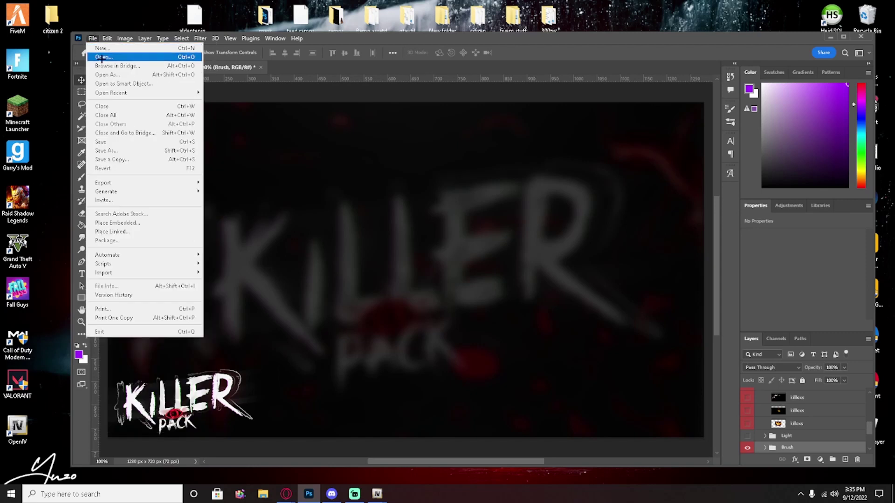
pyautogui.click(102, 57)
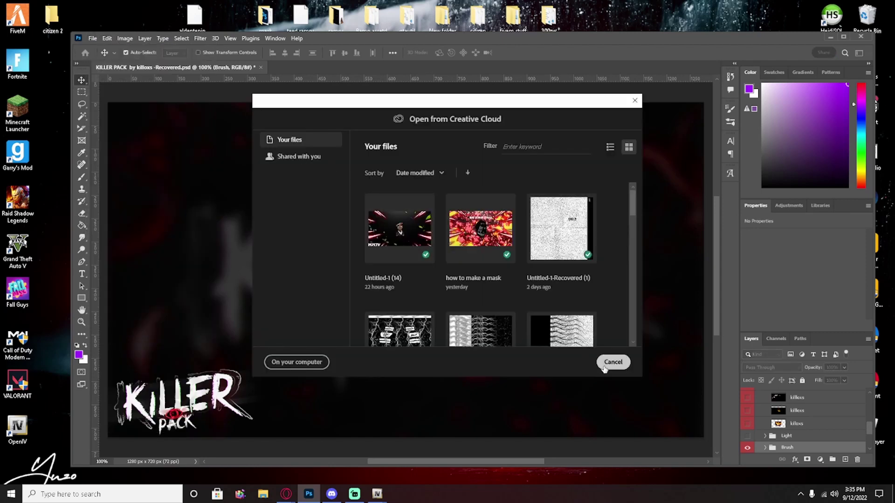
pyautogui.click(296, 362)
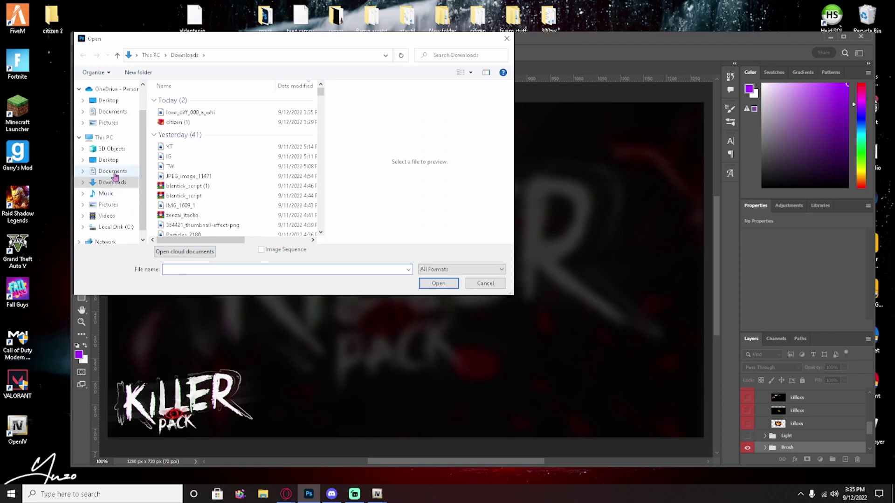
pyautogui.click(186, 113)
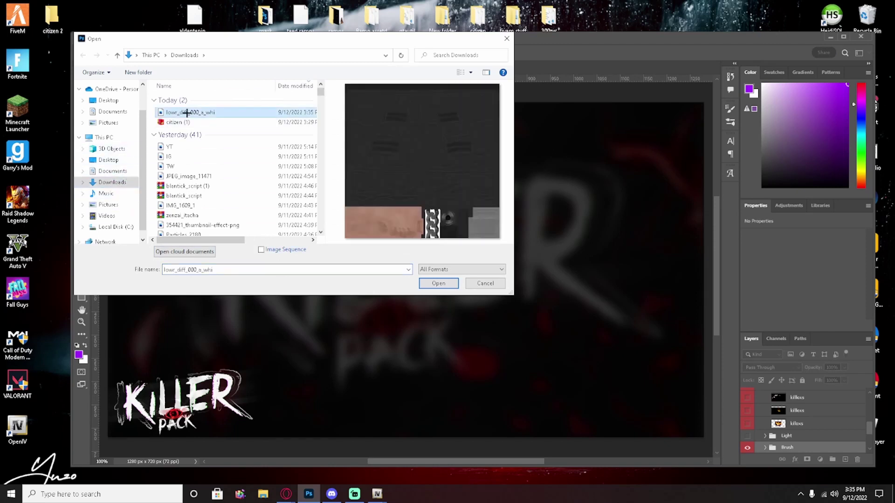
pyautogui.click(439, 283)
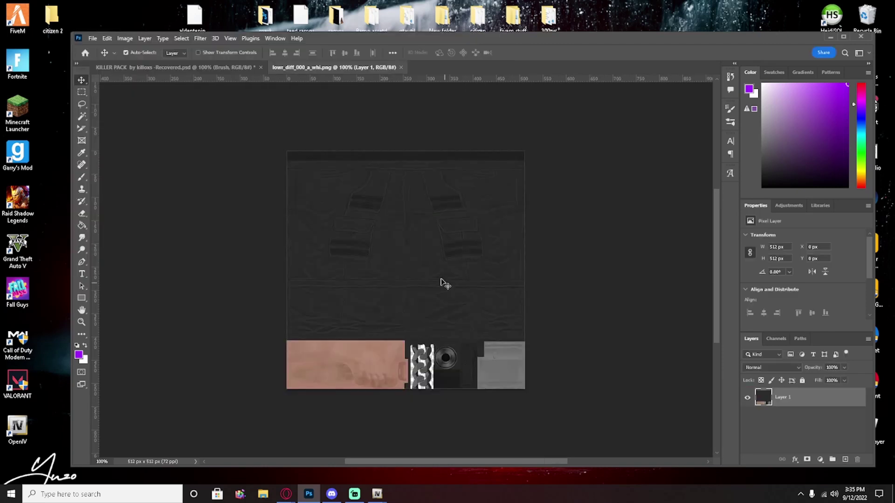
# Step: Close the KILLER PACK document without saving, then close the texture document
pyautogui.click(261, 67)
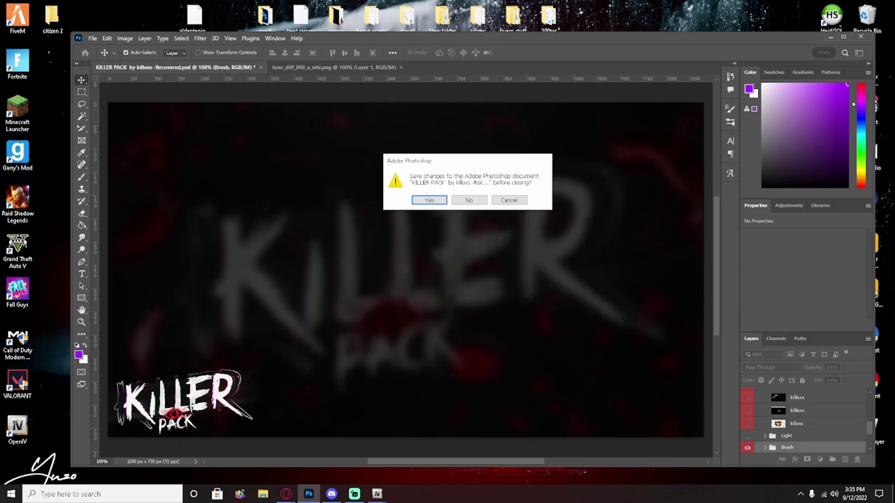
pyautogui.click(470, 200)
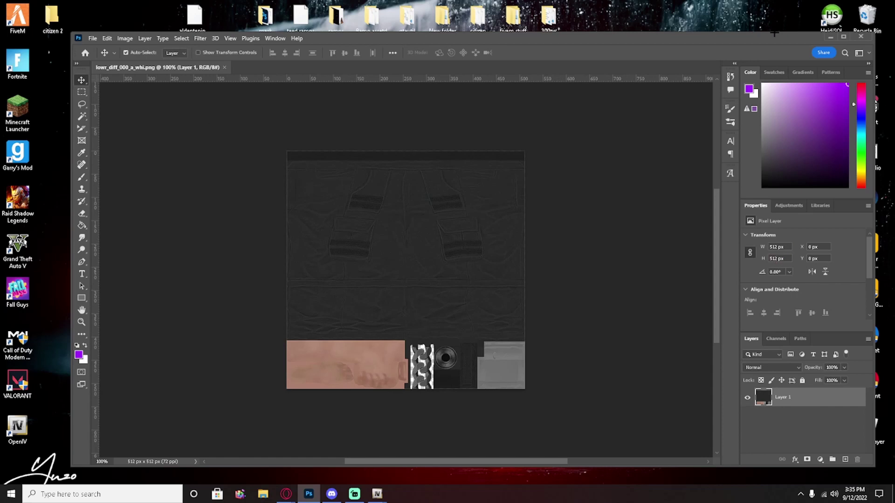
pyautogui.click(92, 38)
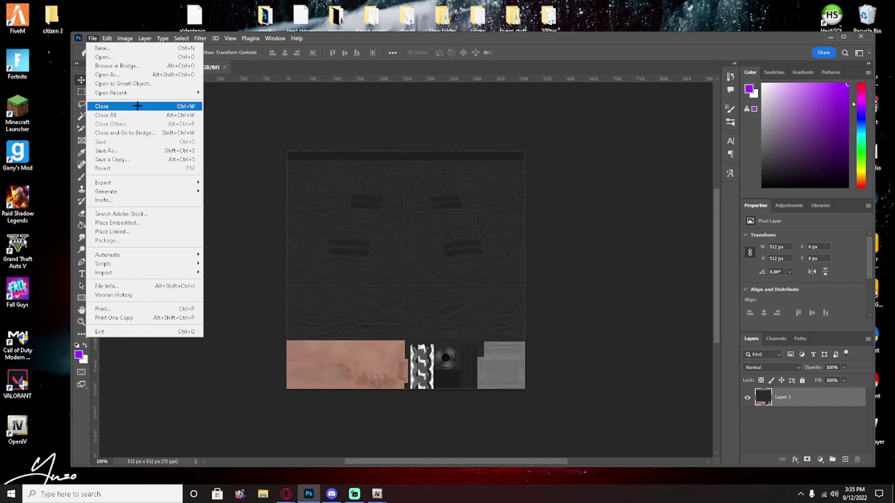
pyautogui.click(102, 106)
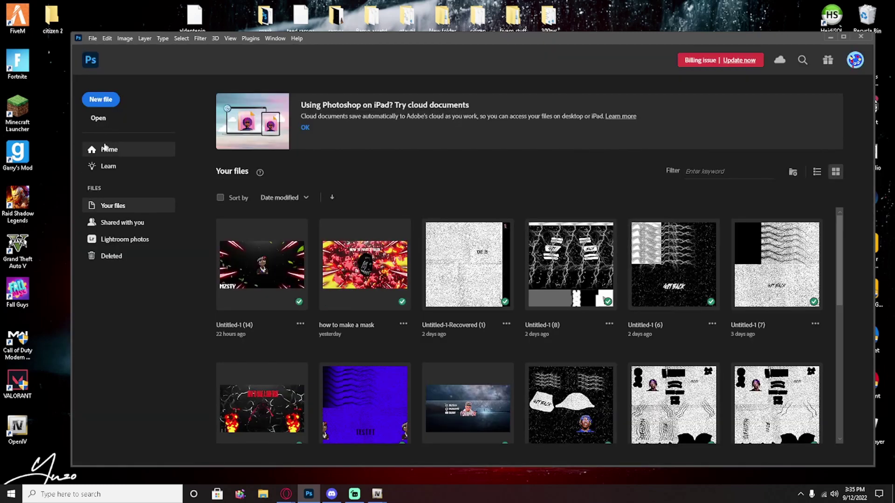
# Step: Create a new transparent document from the 1280 x 1280 px, 300 ppi preset
pyautogui.click(101, 100)
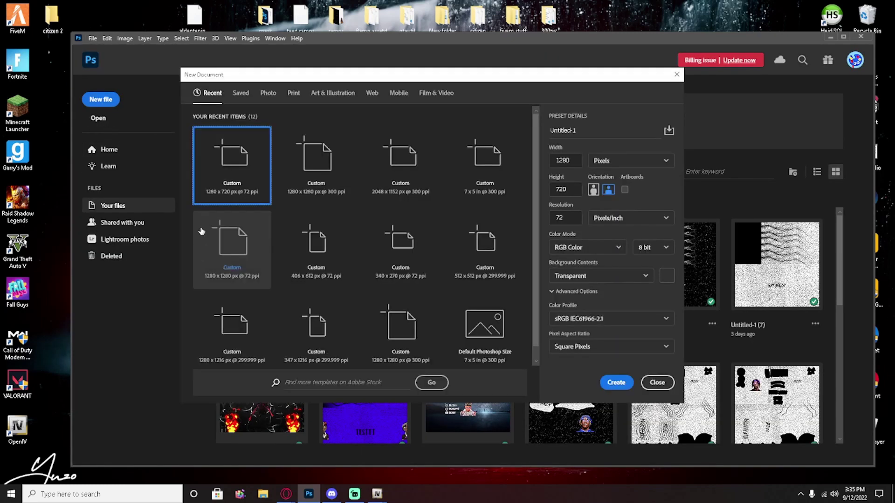
pyautogui.click(329, 172)
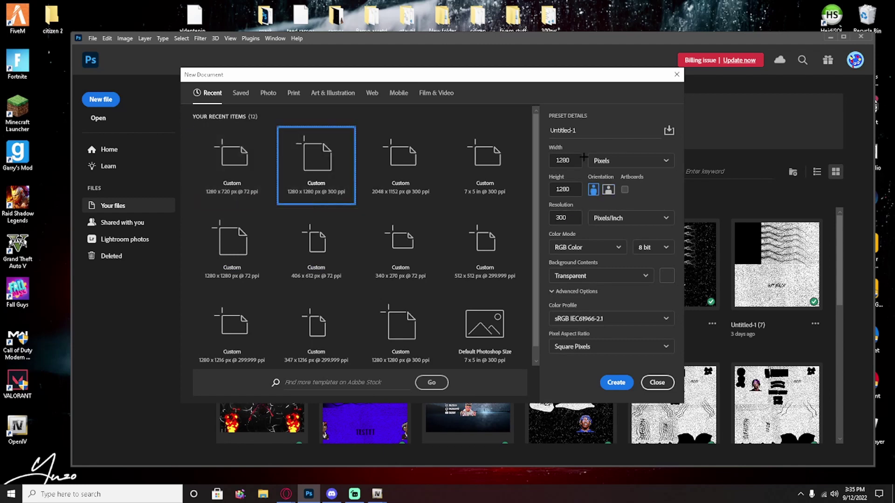
pyautogui.click(615, 383)
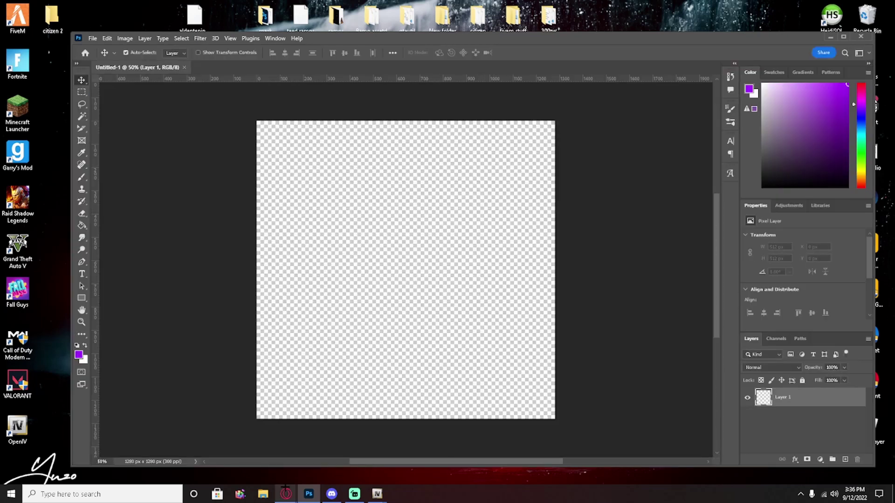
# Step: Place lowr_diff_000_a_whi.png from Downloads onto the canvas and pick a darker purple
pyautogui.click(263, 494)
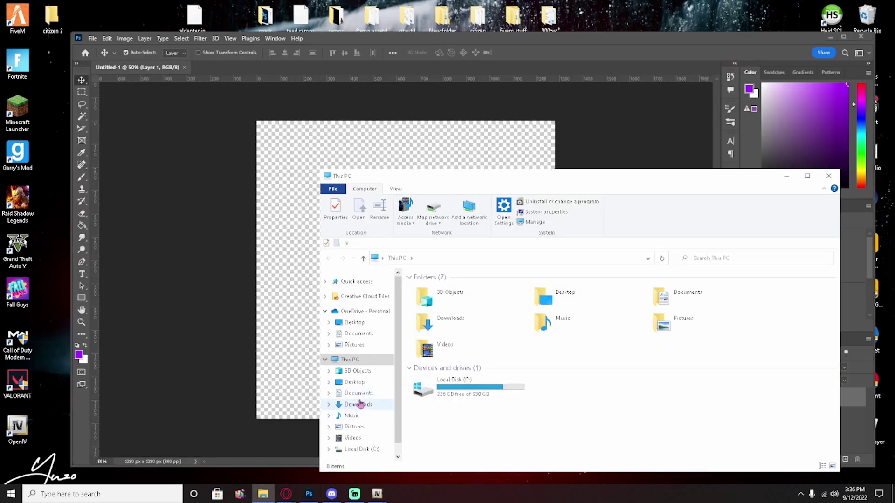
pyautogui.click(359, 405)
pyautogui.moveTo(442, 300); pyautogui.dragTo(309, 201)
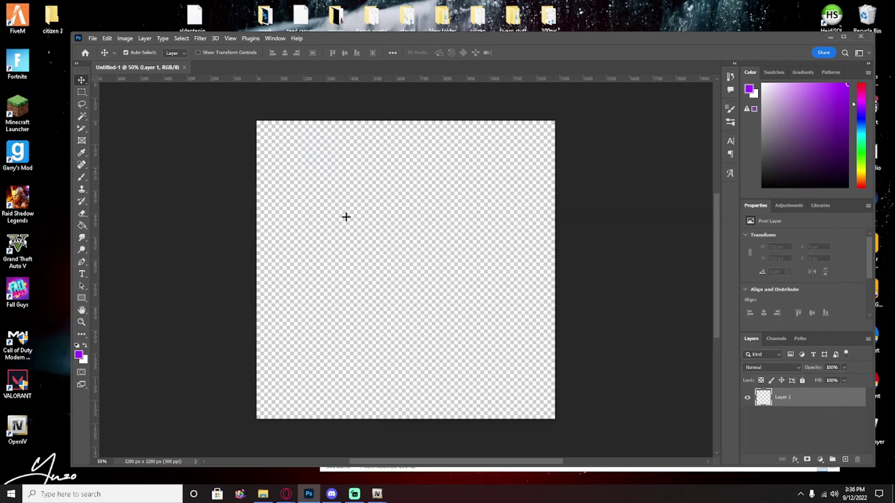
pyautogui.moveTo(342, 172); pyautogui.dragTo(345, 173)
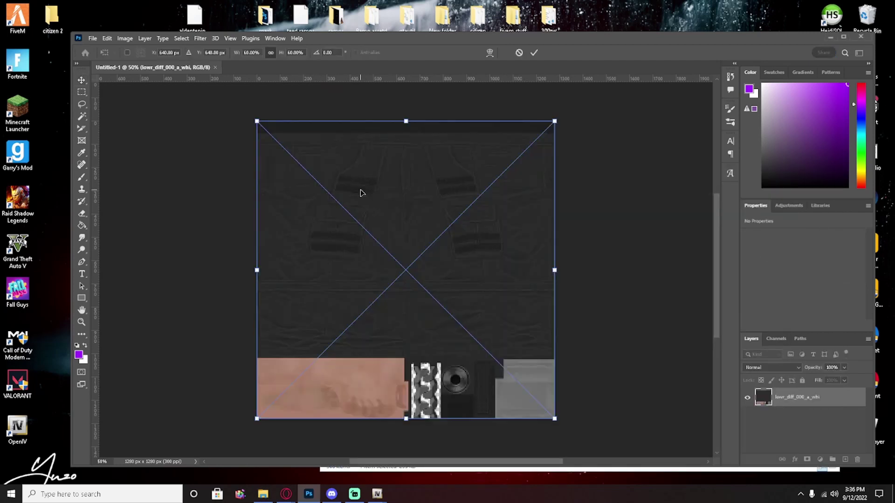
pyautogui.click(82, 80)
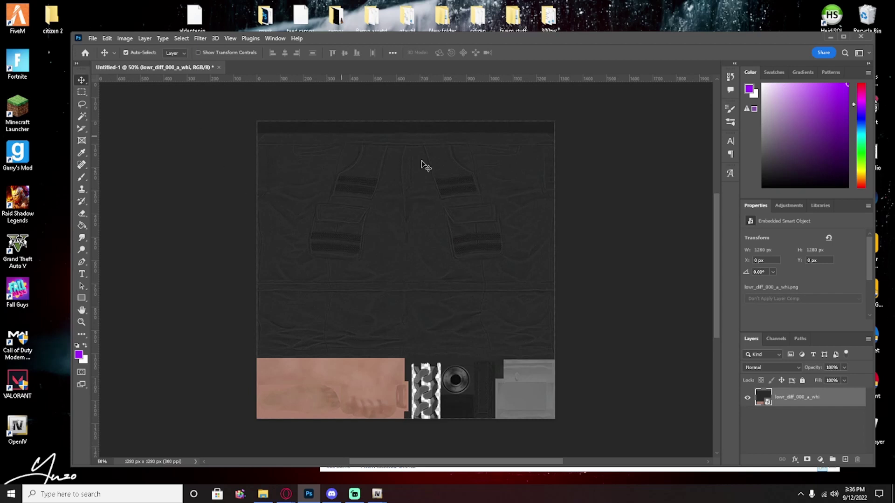
pyautogui.moveTo(794, 112); pyautogui.dragTo(842, 116)
# Step: Fill a new layer above the texture with purple using the Paint Bucket
pyautogui.click(82, 225)
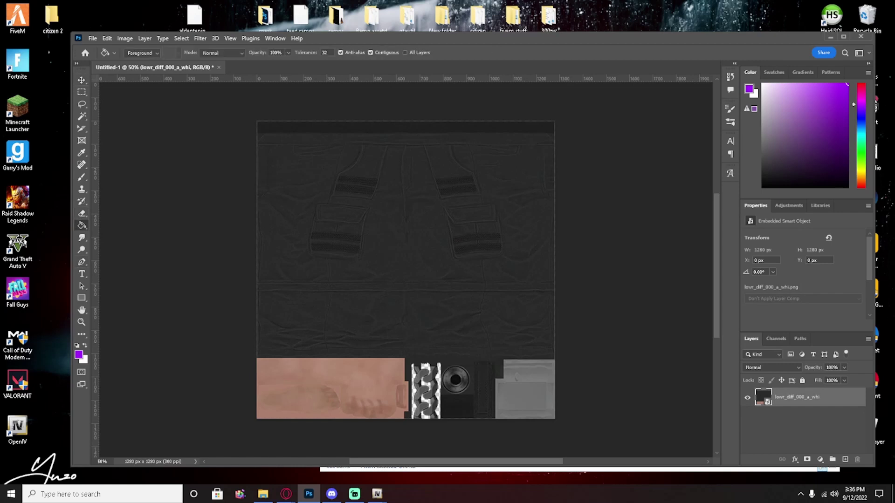
pyautogui.click(846, 460)
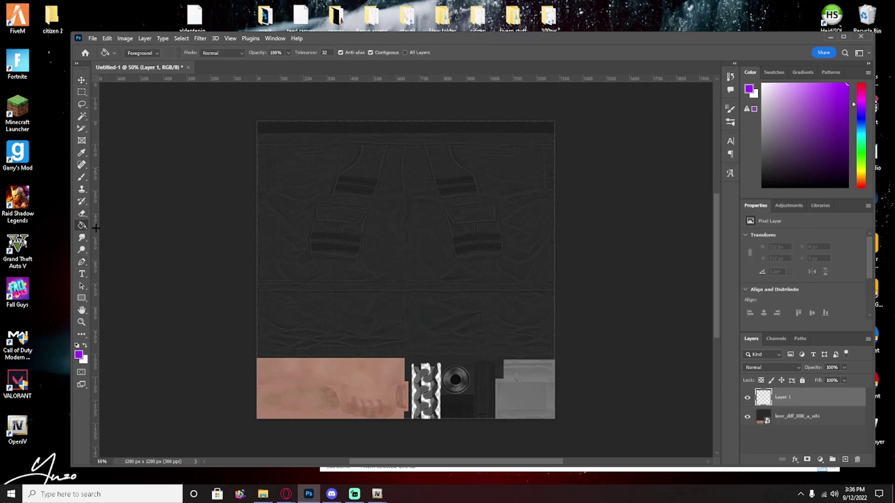
pyautogui.click(405, 220)
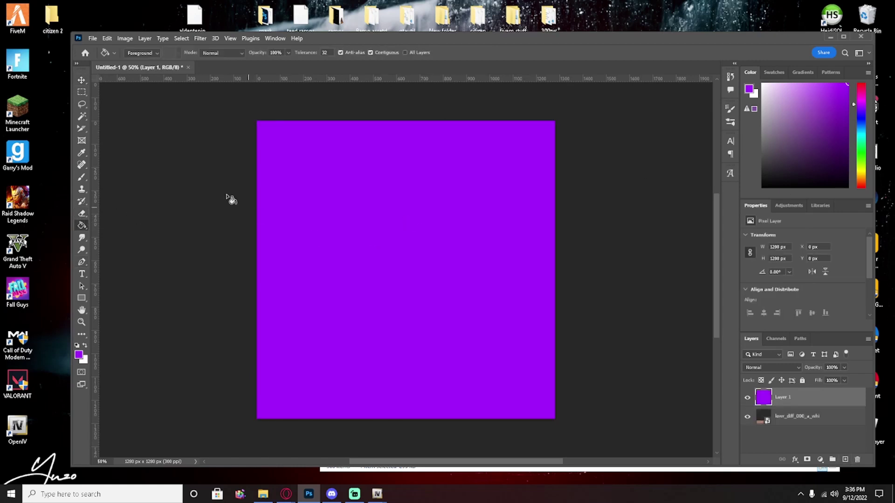
# Step: Toggle the purple layer's visibility to compare it with the texture
pyautogui.click(82, 80)
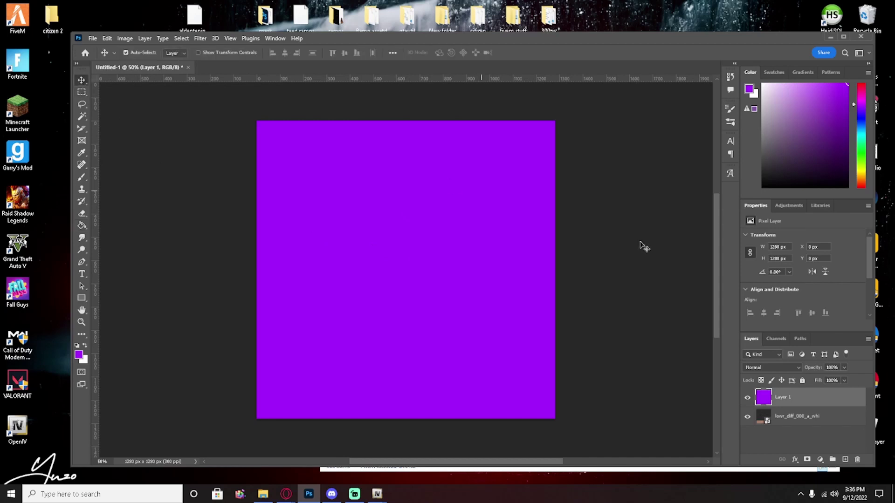
pyautogui.click(746, 400)
pyautogui.click(747, 400)
pyautogui.click(746, 400)
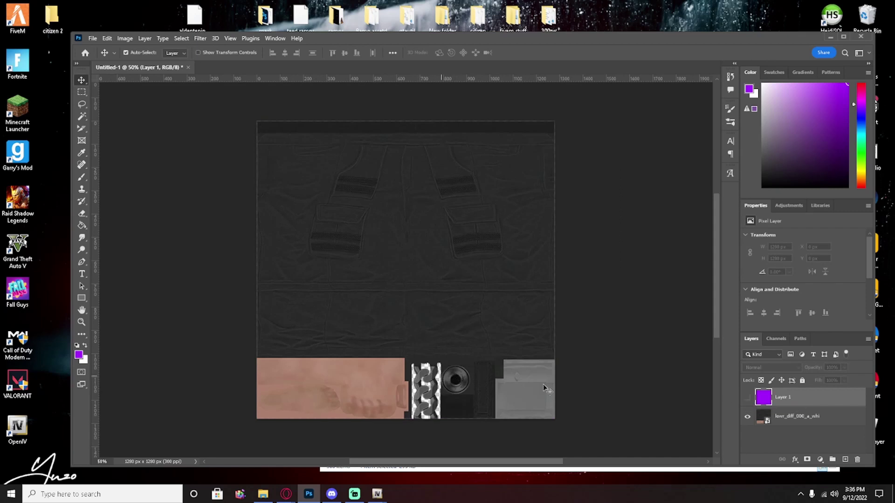
pyautogui.click(747, 400)
# Step: Lower Layer 1's opacity to 53%
pyautogui.rightClick(765, 402)
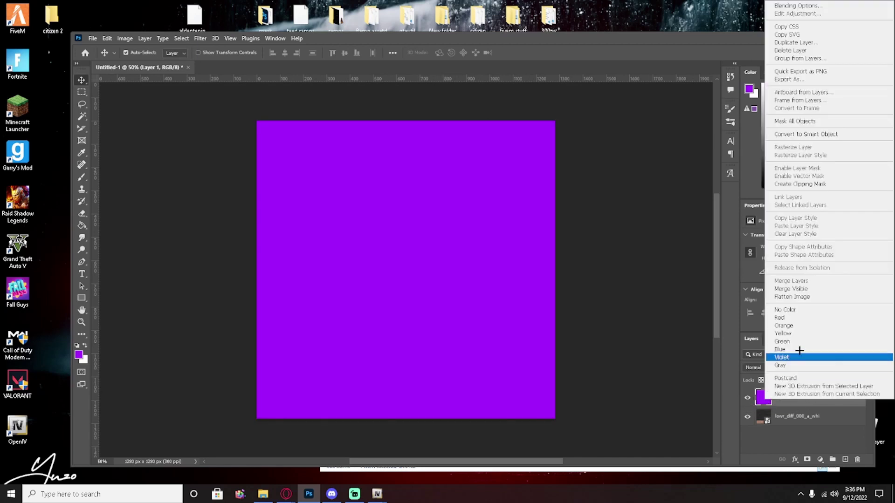
pyautogui.click(757, 400)
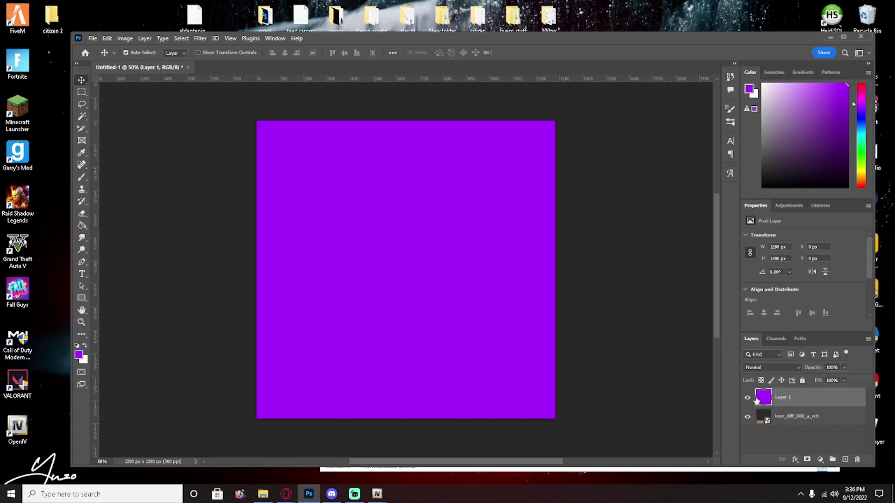
pyautogui.click(844, 368)
pyautogui.moveTo(845, 378); pyautogui.dragTo(824, 387)
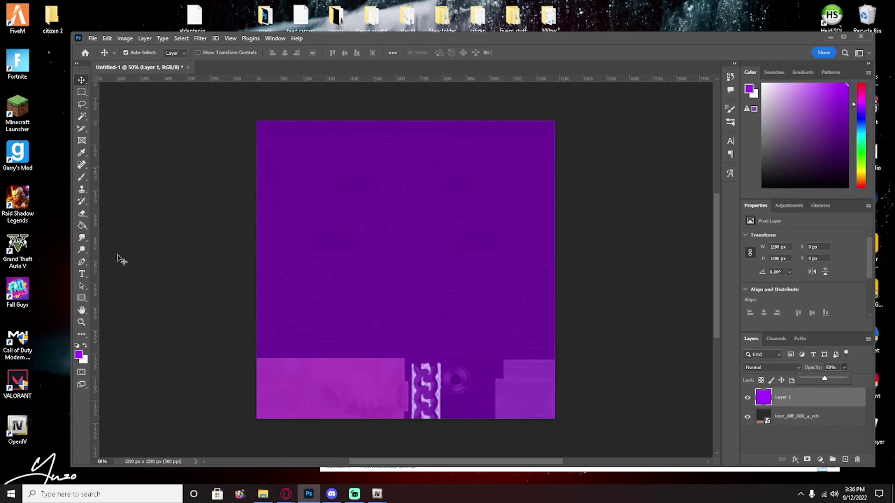
# Step: Zoom in to 200% on the chain area of the pants
pyautogui.click(82, 322)
pyautogui.click(412, 386)
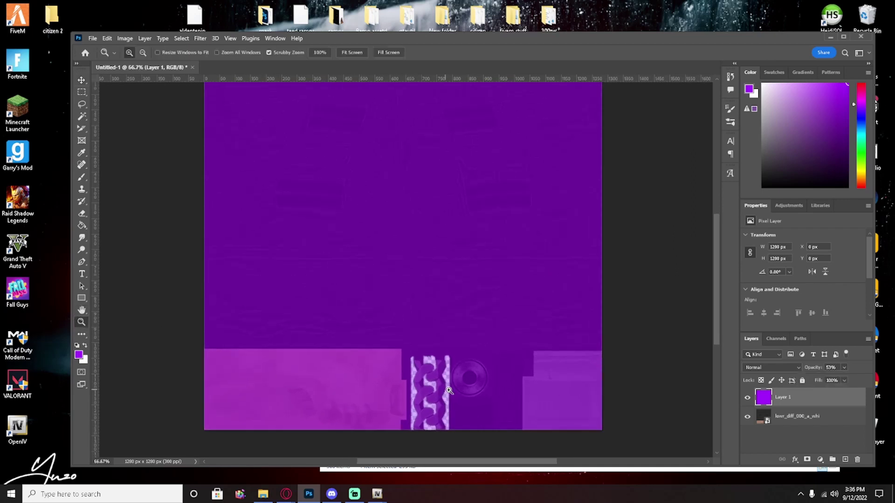
pyautogui.click(449, 390)
pyautogui.click(449, 390)
pyautogui.click(81, 310)
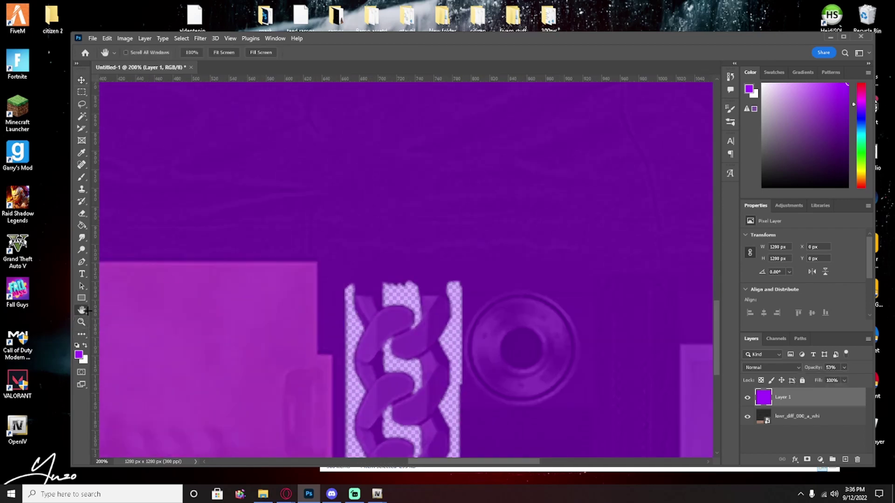